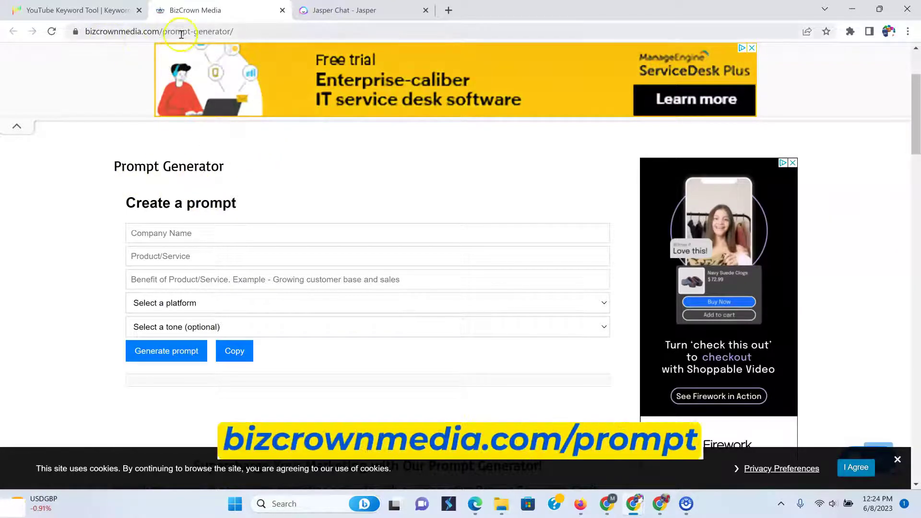
- Open the Marketing Prompt Generator page from the TOOLS & SUPPORT site menu
scroll(318, 127, "up", 3)
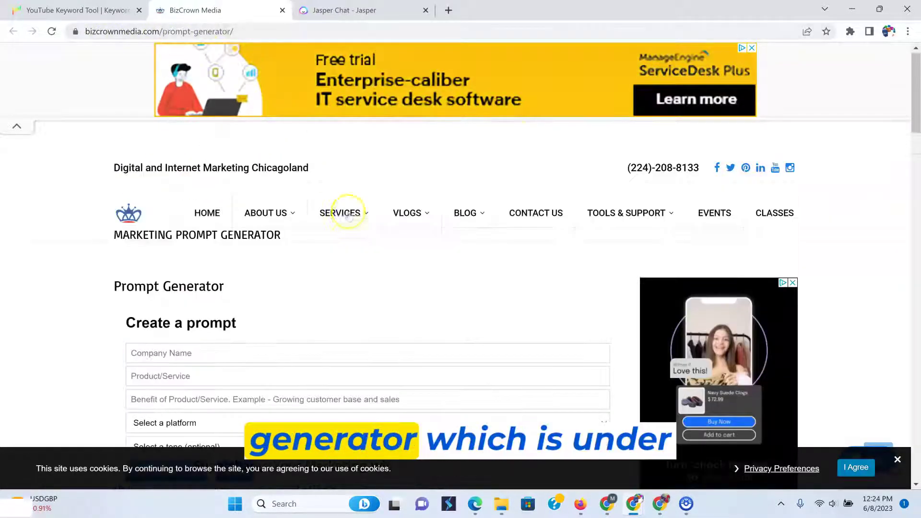
mouse_move(657, 222)
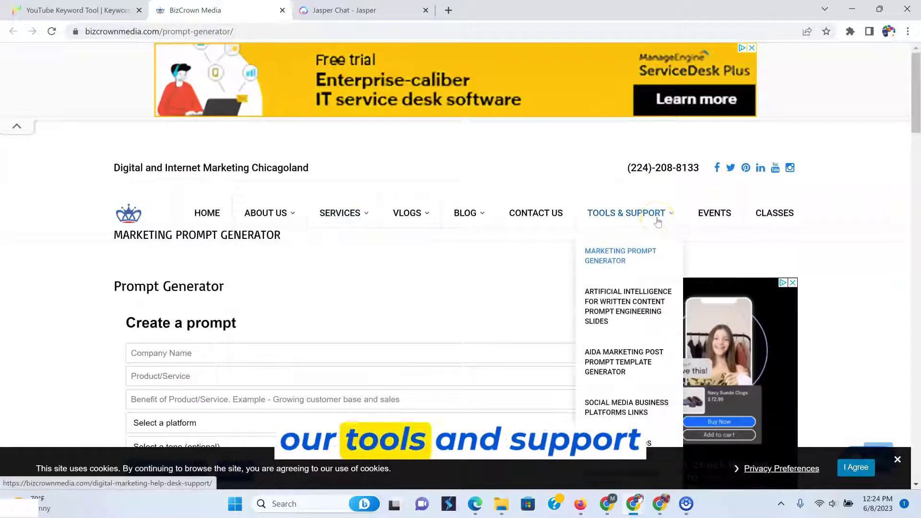
left_click(656, 218)
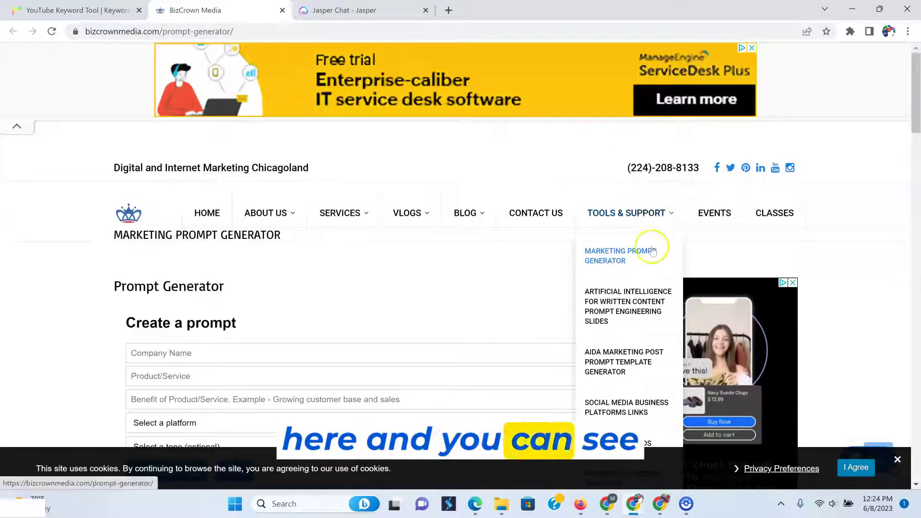
left_click(629, 257)
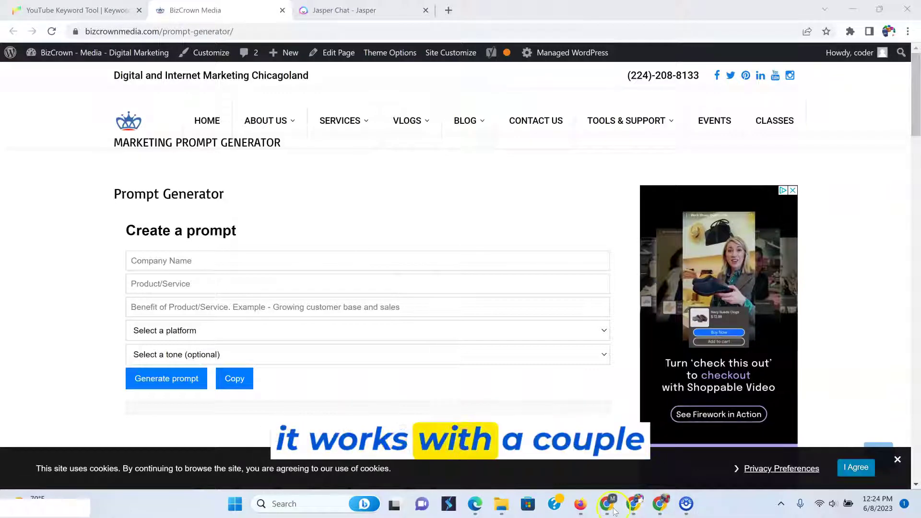
left_click(657, 460)
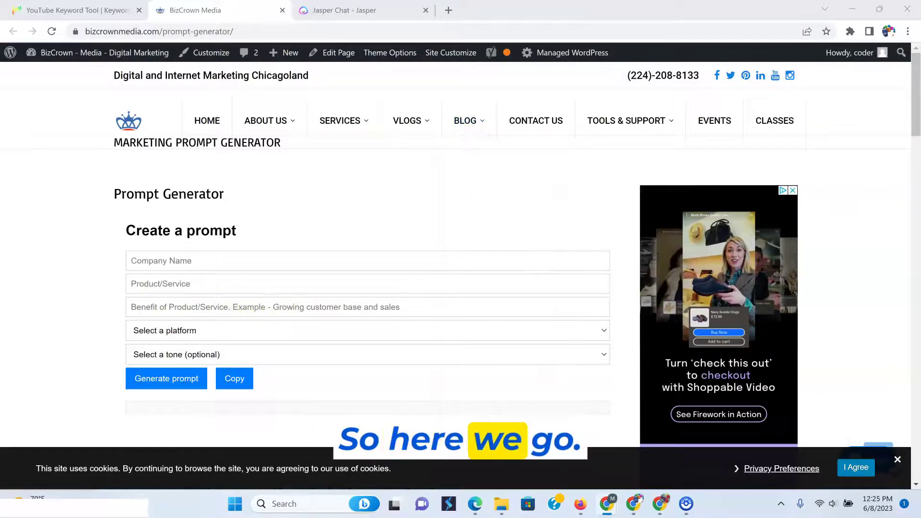
- Enter the company name 'Great Health and Holistic Nutrition's', correcting the spelling of Nutrition's
left_click(253, 267)
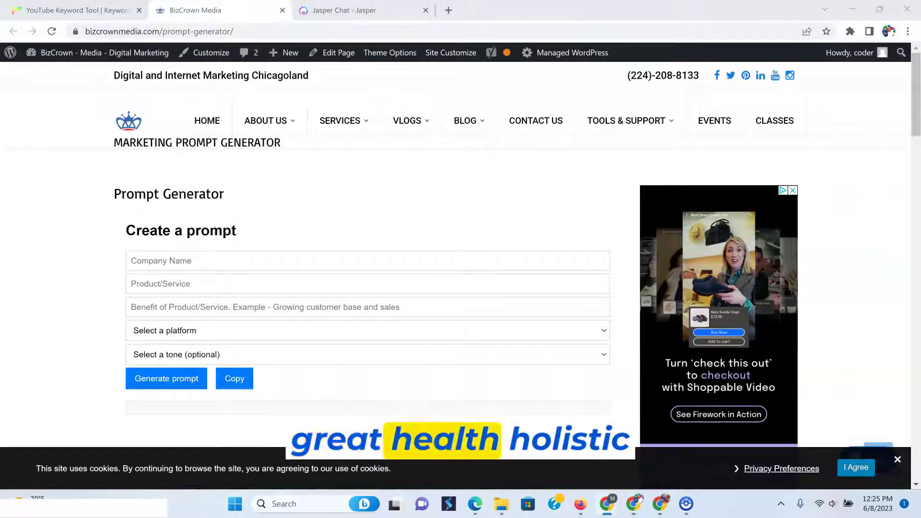
left_click(225, 259)
type("Great Health and Holistic Nutritions")
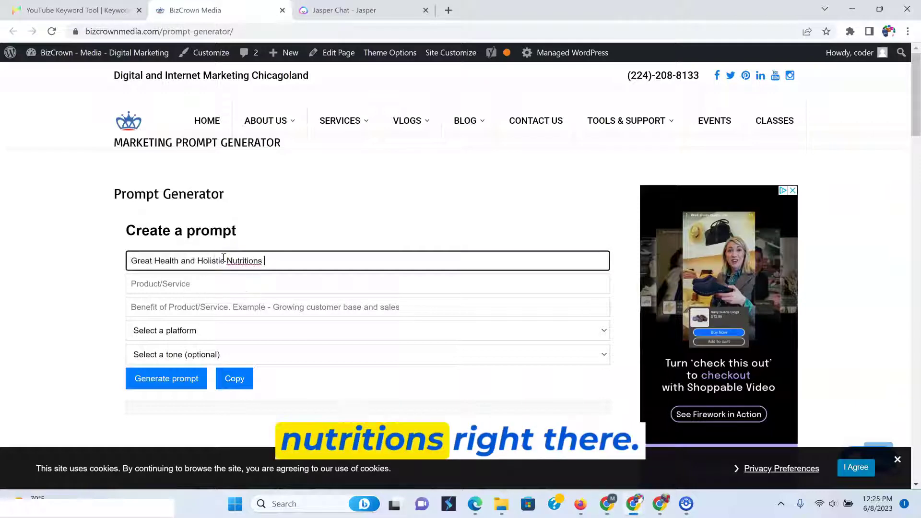
right_click(240, 264)
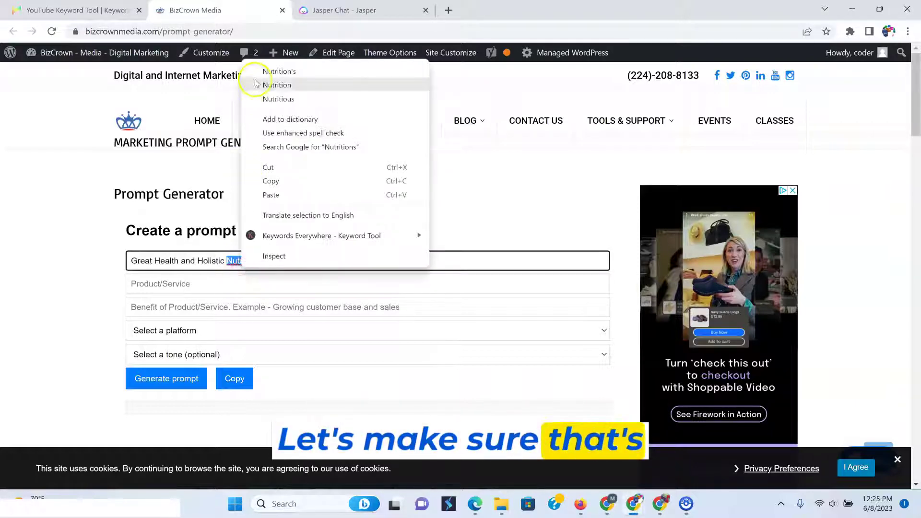
left_click(278, 71)
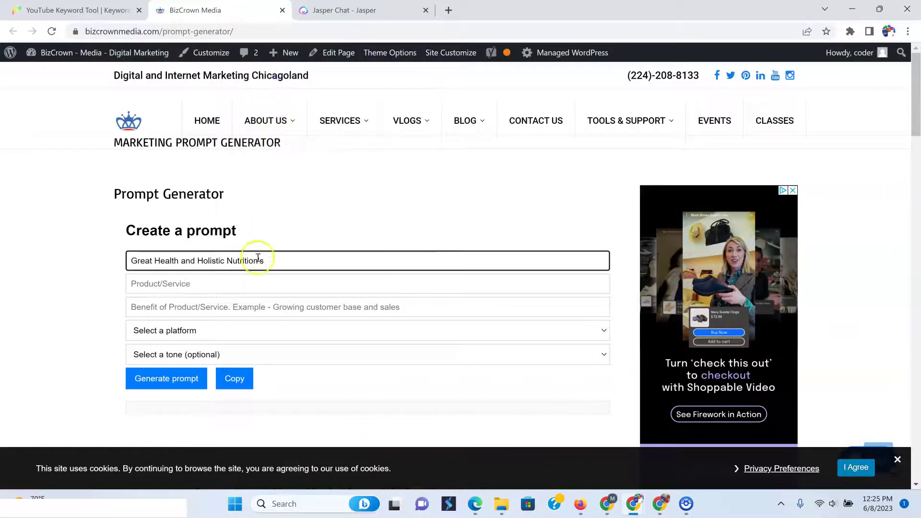
- Enter product 'Monthly Nutritional Coaching' and benefit 'Helping you stay healthy holistically'
left_click(152, 290)
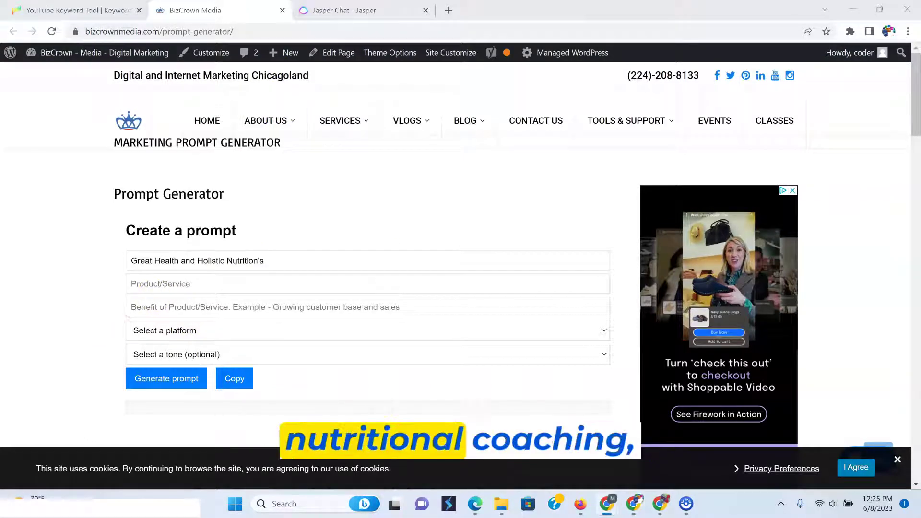
left_click(175, 283)
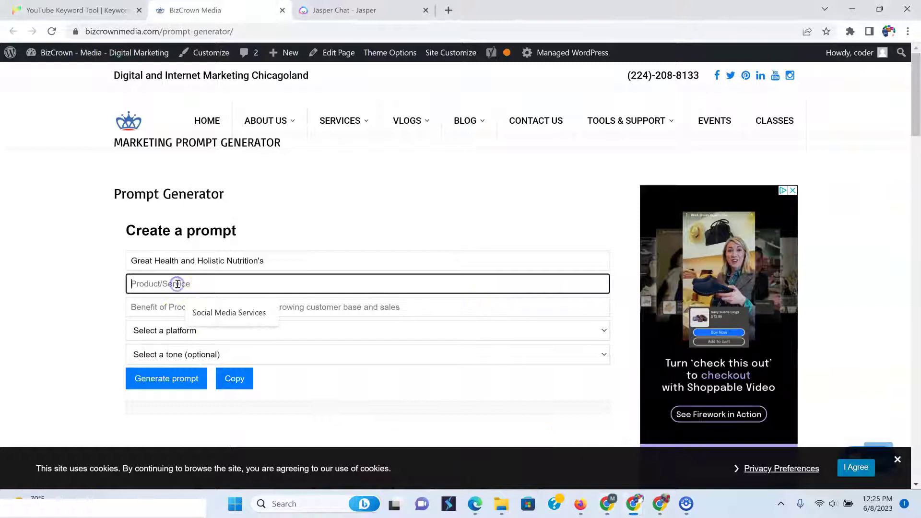
type("Monthly Nutritional Coaching")
left_click(175, 313)
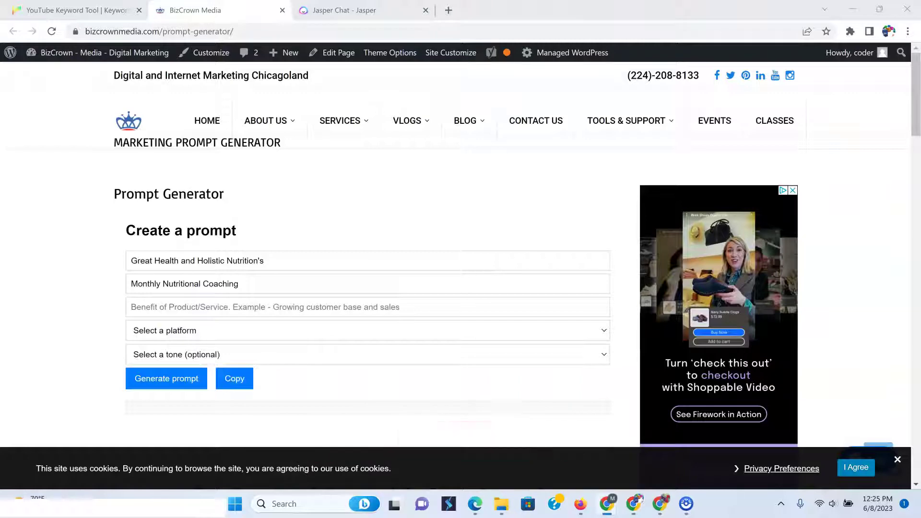
left_click(171, 306)
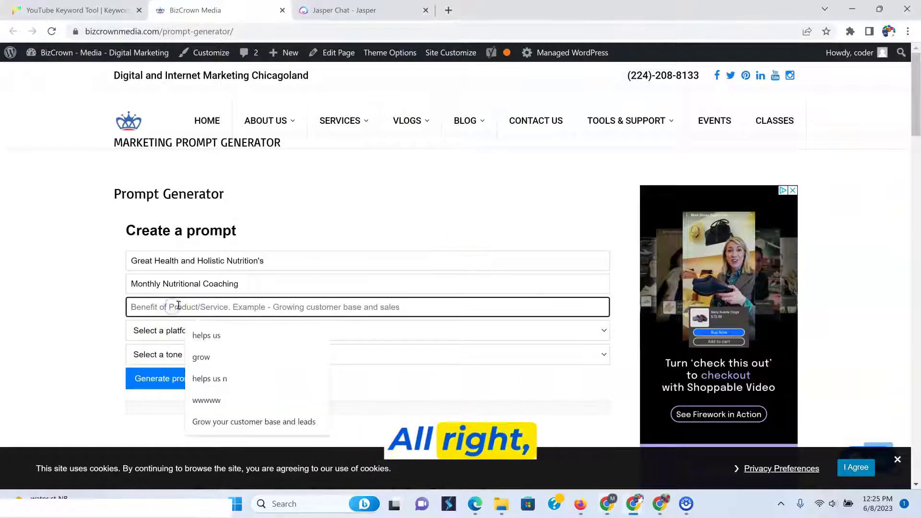
type("Helping you stay healthy holistically")
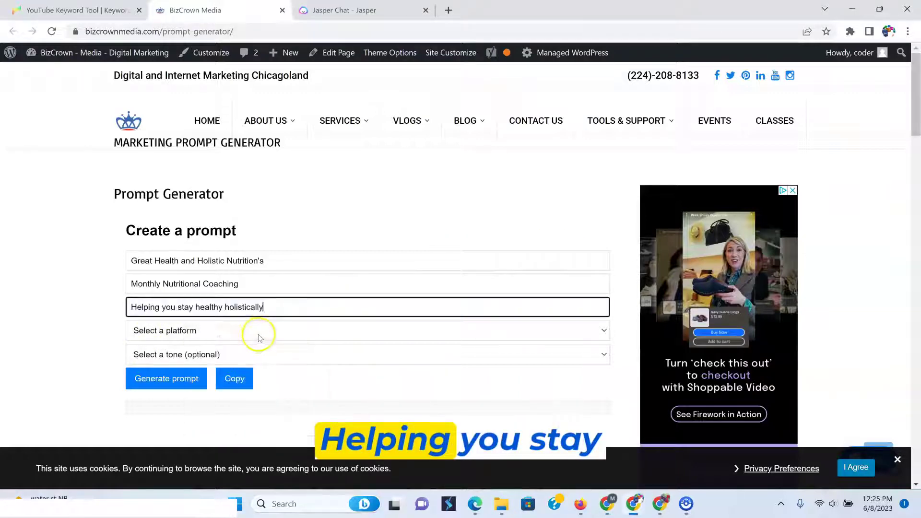
- Choose Social Media as the prompt's platform
left_click(227, 332)
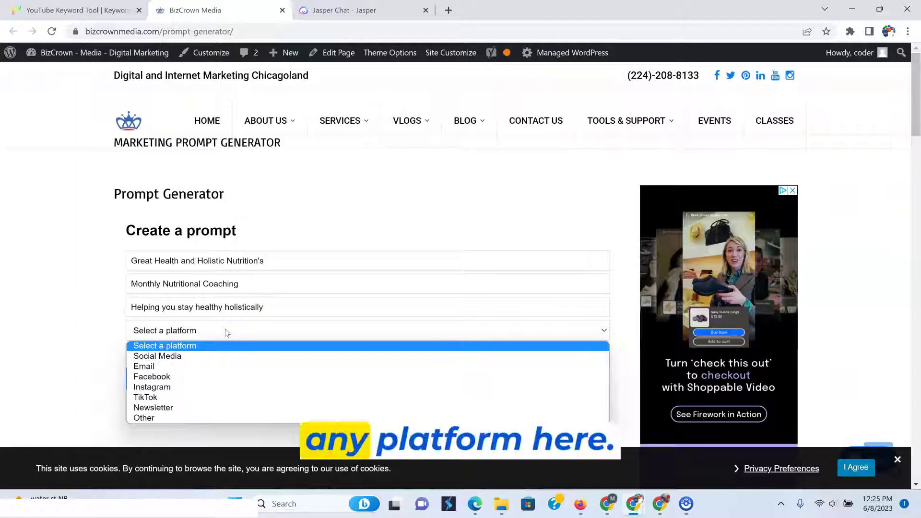
left_click(176, 358)
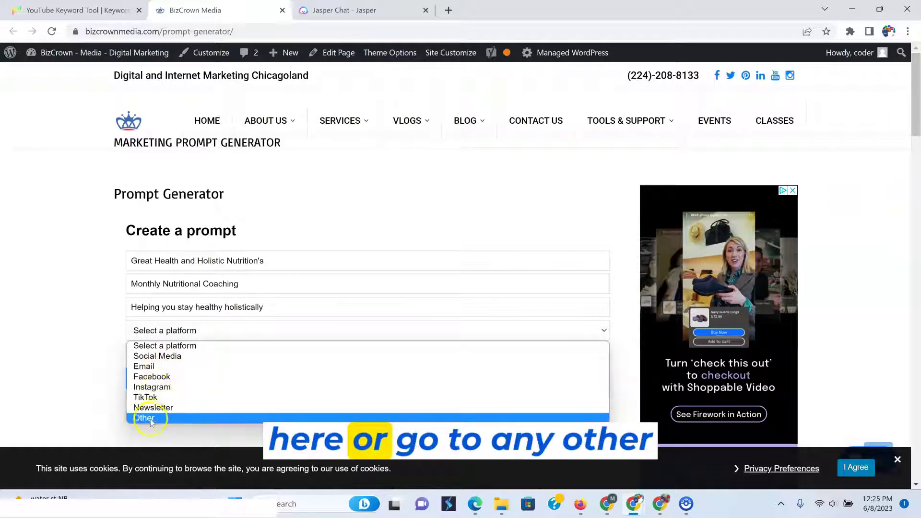
left_click(162, 356)
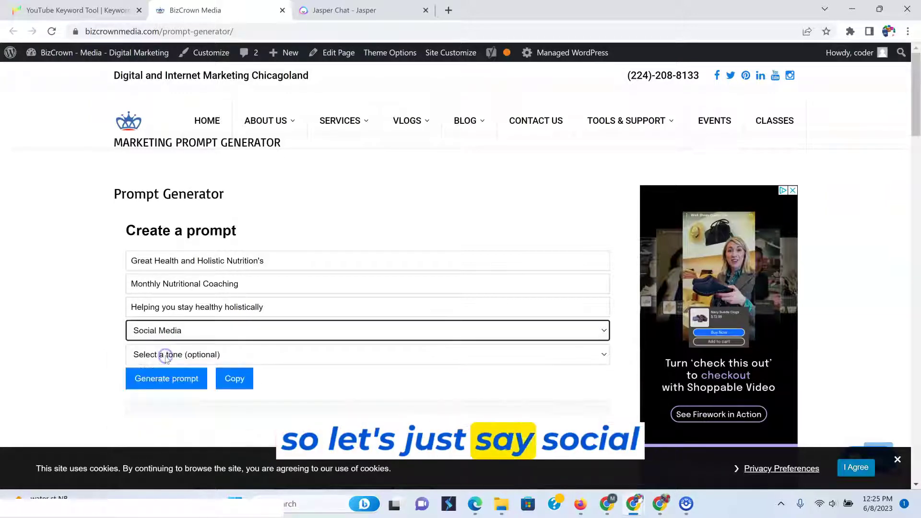
- Set the tone to Exciting after trying Professional and Captivating
left_click(328, 355)
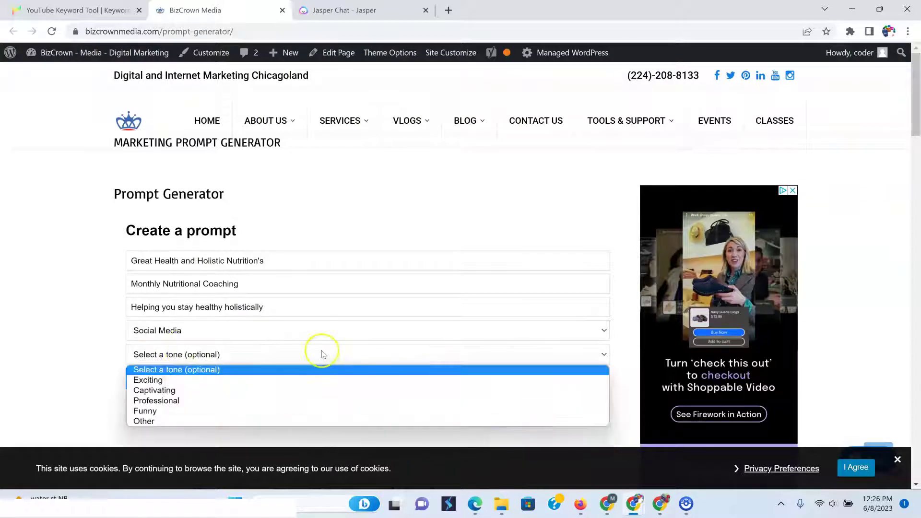
left_click(176, 401)
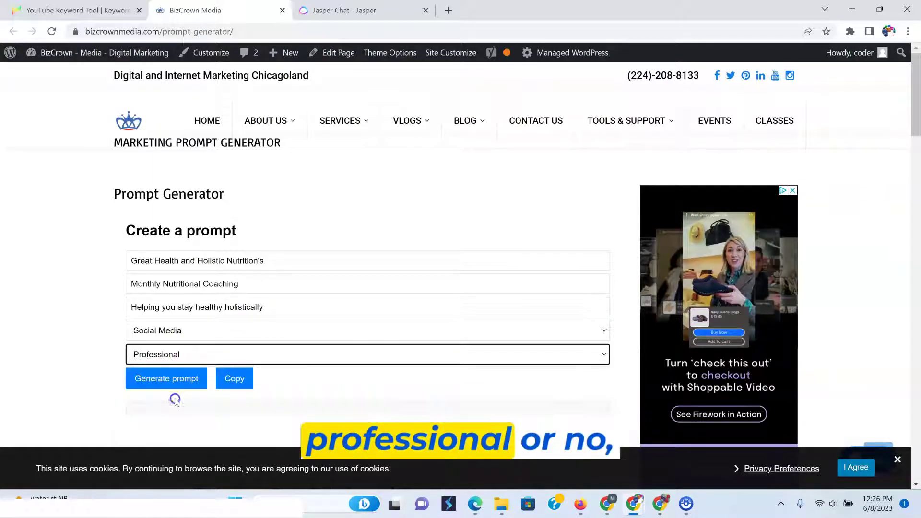
left_click(321, 355)
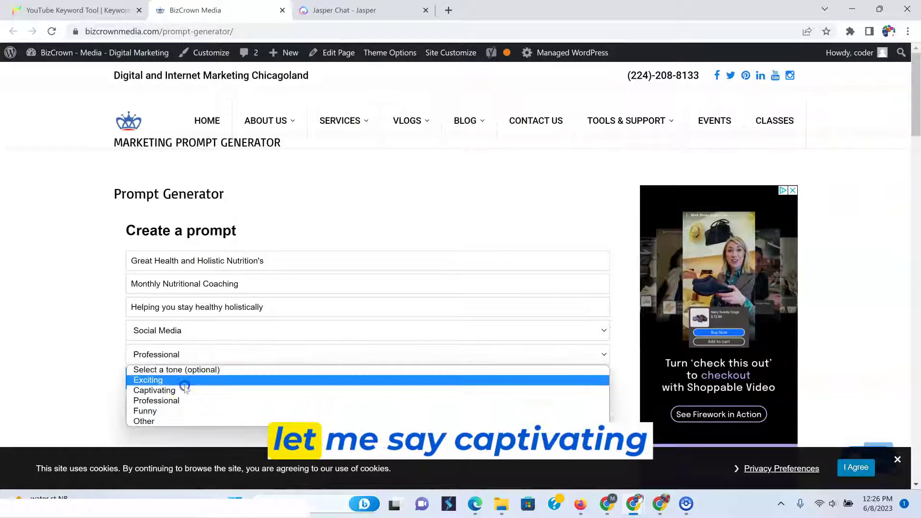
left_click(181, 379)
left_click(237, 360)
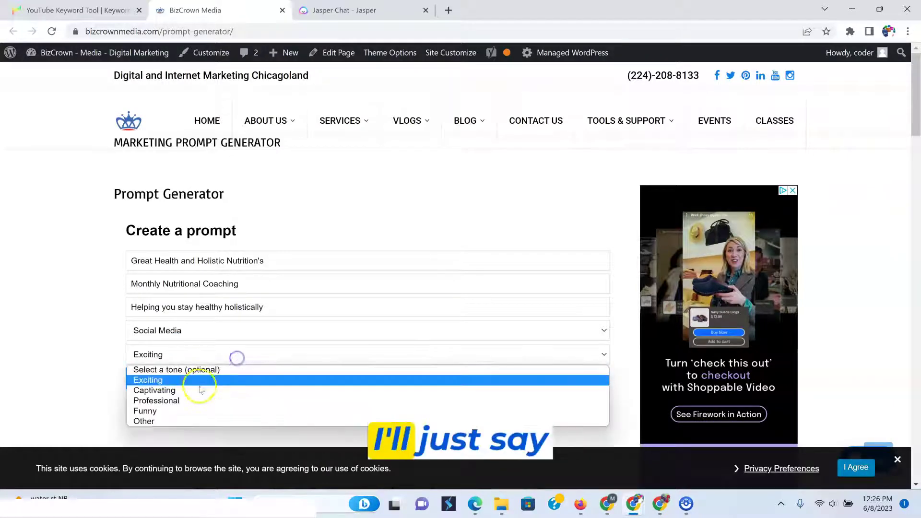
left_click(197, 389)
scroll(77, 288, "down", 2)
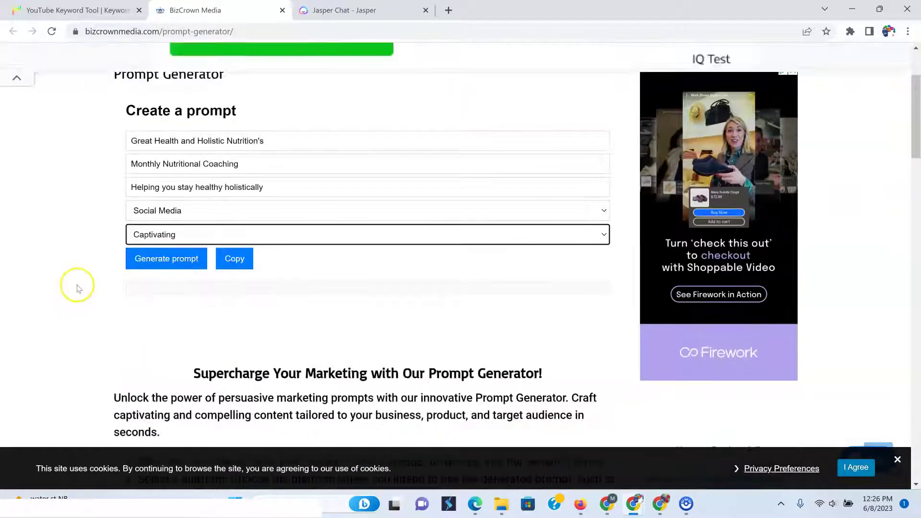
scroll(77, 283, "up", 2)
left_click(190, 354)
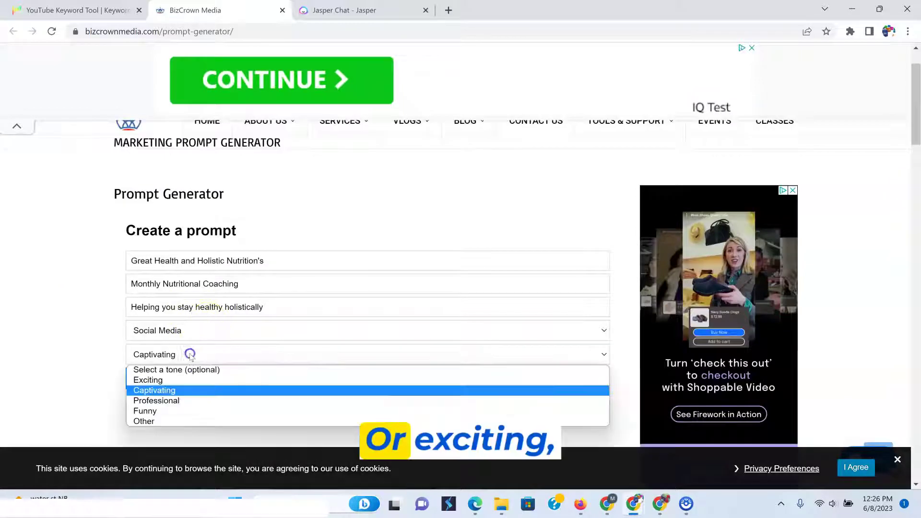
left_click(185, 379)
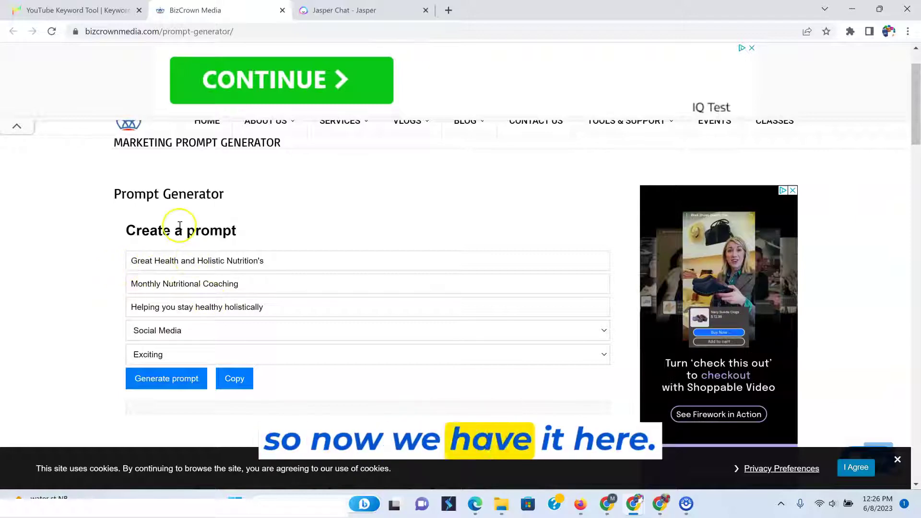
- Generate the Exciting Social Media prompt, read it zoomed in, and copy it to the clipboard
scroll(331, 335, "down", 1)
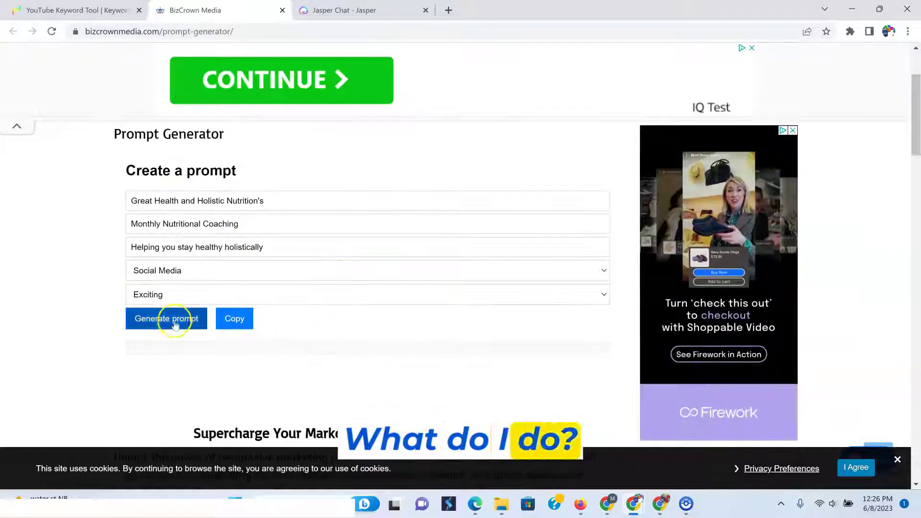
left_click(167, 322)
scroll(286, 354, "down", 1)
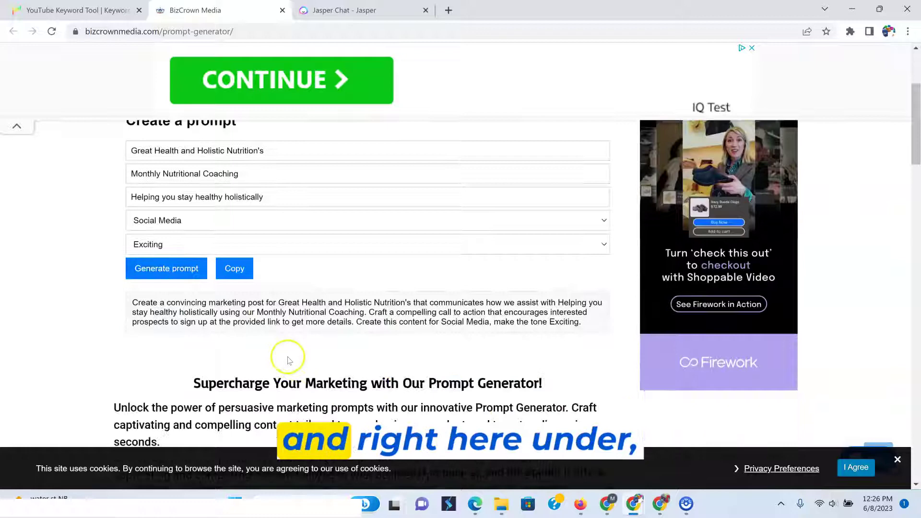
key("ctrl+plus")
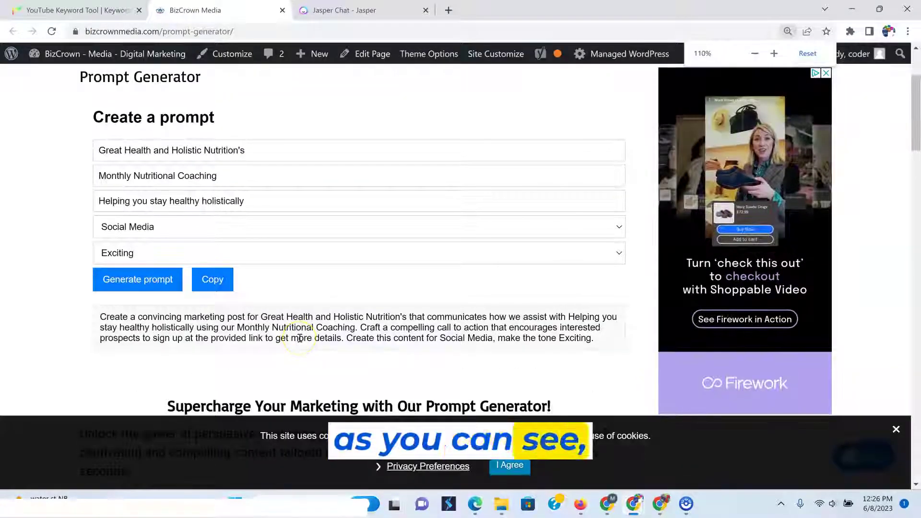
key("ctrl+minus")
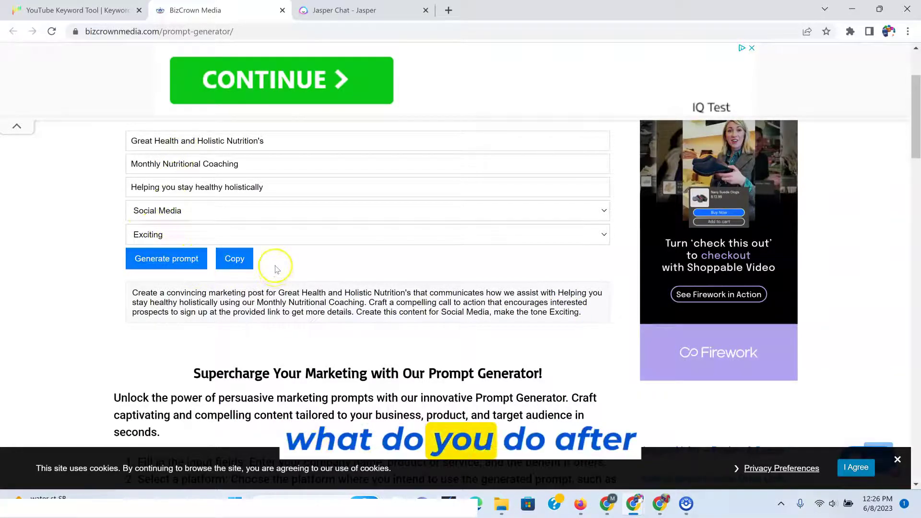
left_click(231, 259)
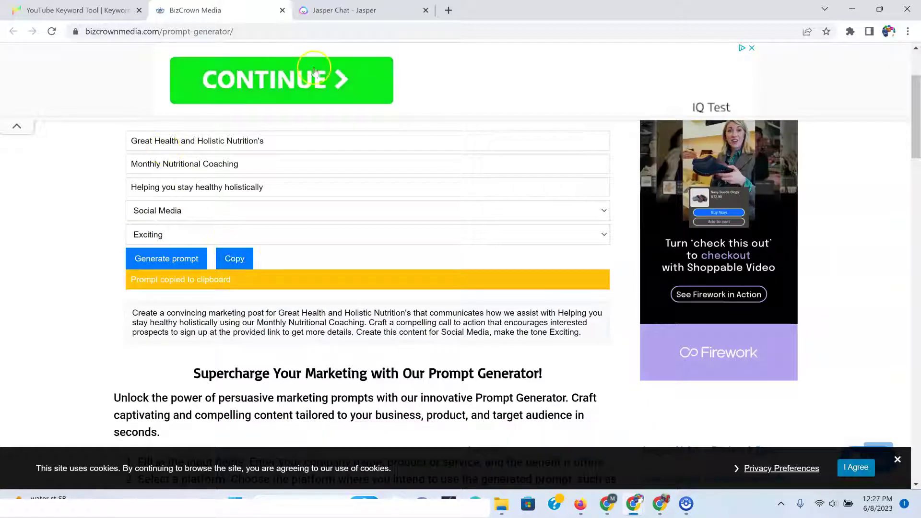
- Paste the copied nutrition-coaching prompt into Jasper Chat's message box and send it
left_click(322, 13)
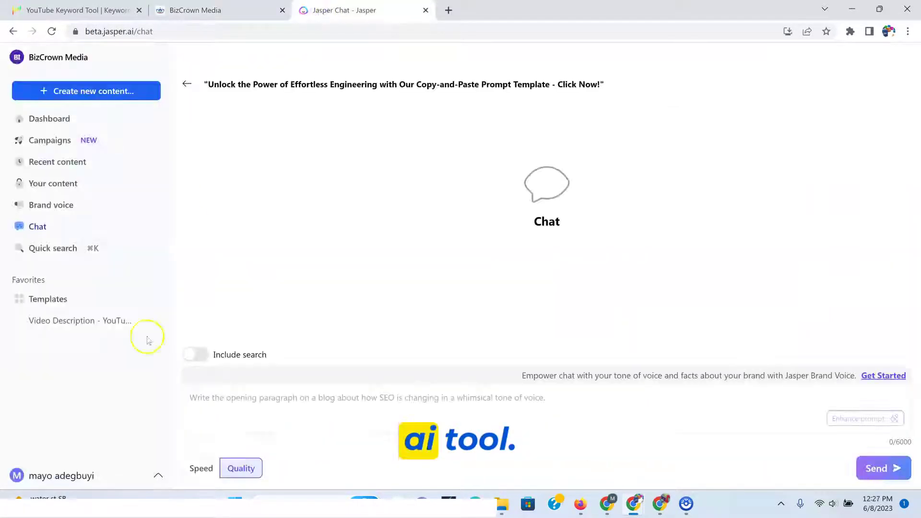
left_click(236, 410)
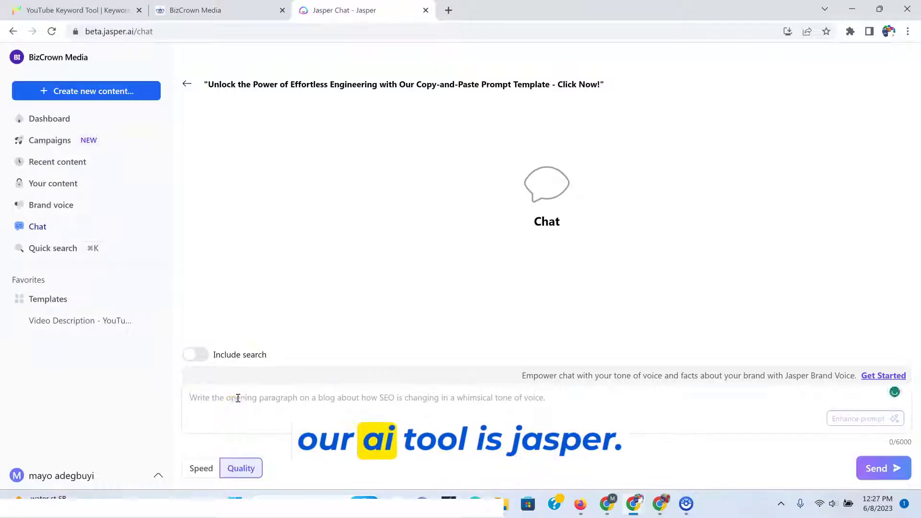
key("ctrl+v")
left_click(239, 381)
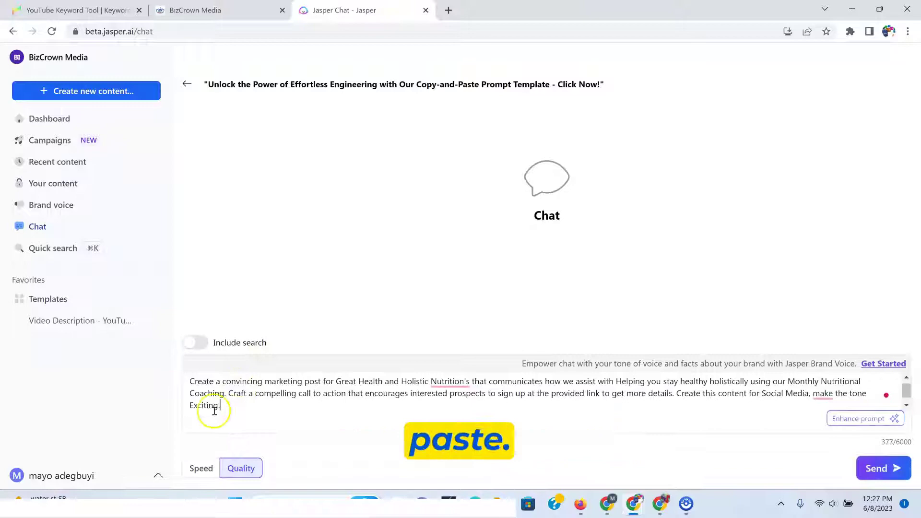
left_click(277, 386)
left_click(200, 10)
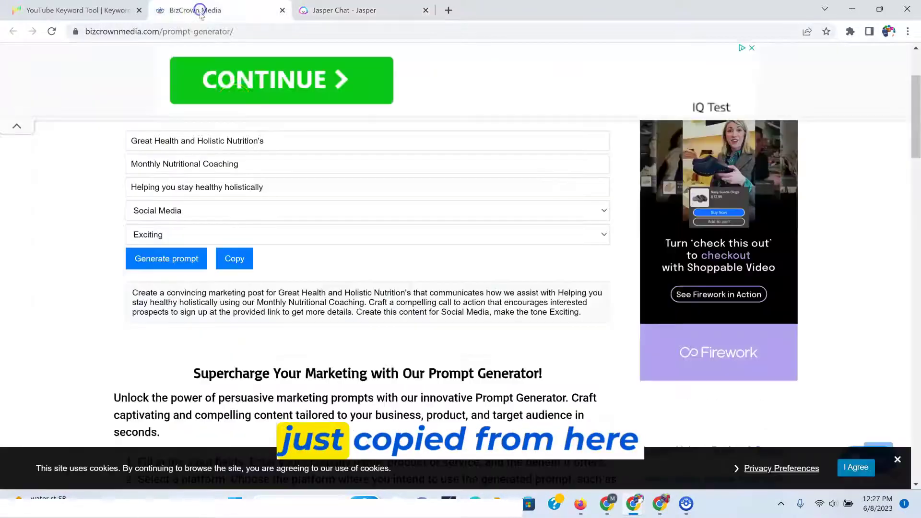
left_click(355, 10)
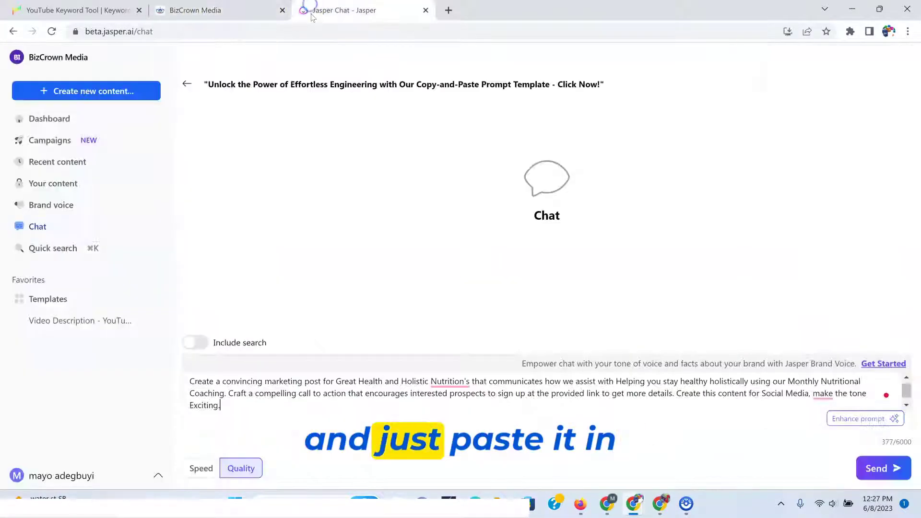
left_click(223, 409)
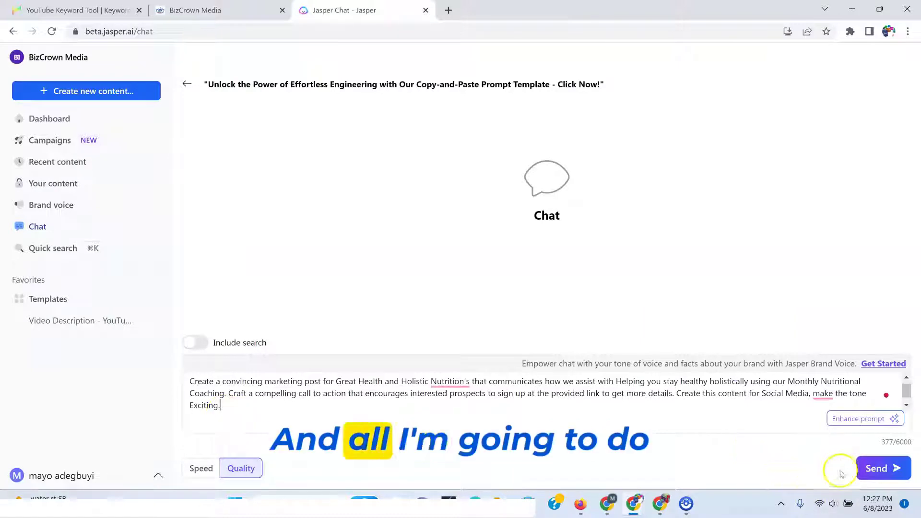
left_click(884, 472)
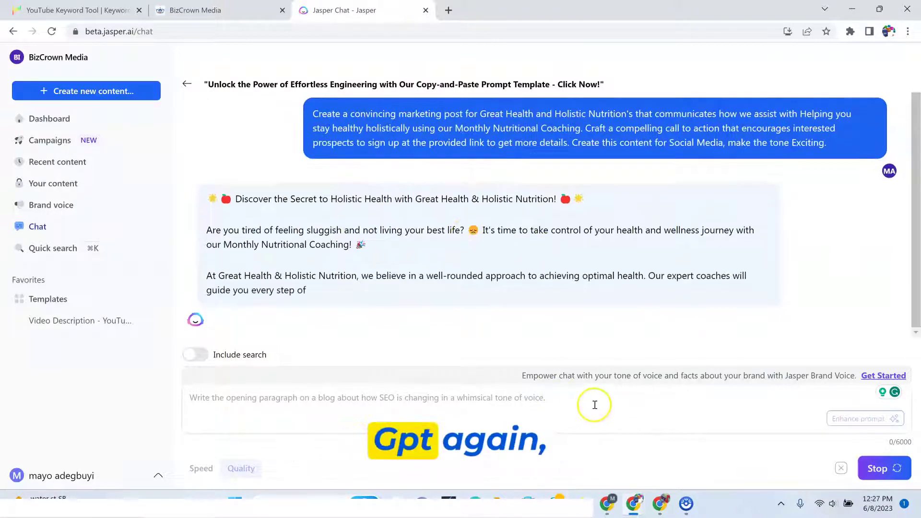
- Scroll through Jasper's post from the holistic-health opening to the TAKE ACTION NOW sign-up link
mouse_move(607, 504)
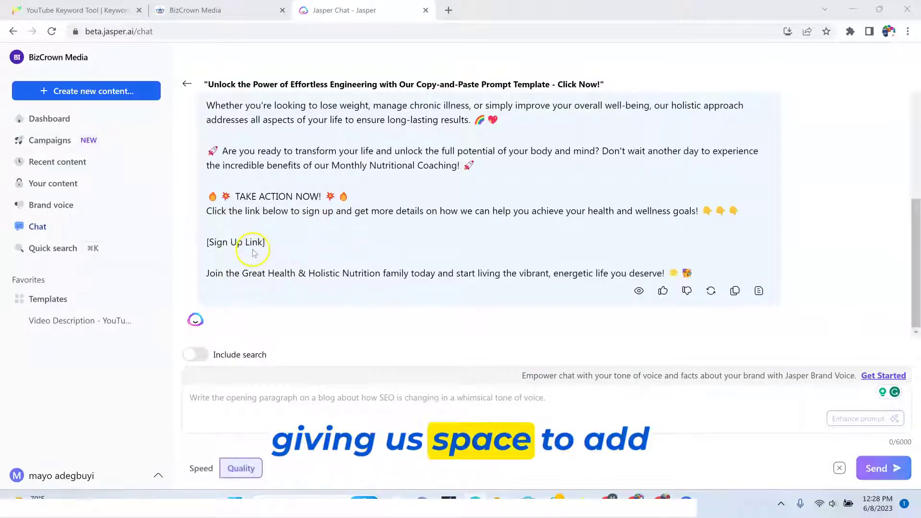
scroll(302, 256, "up", 3)
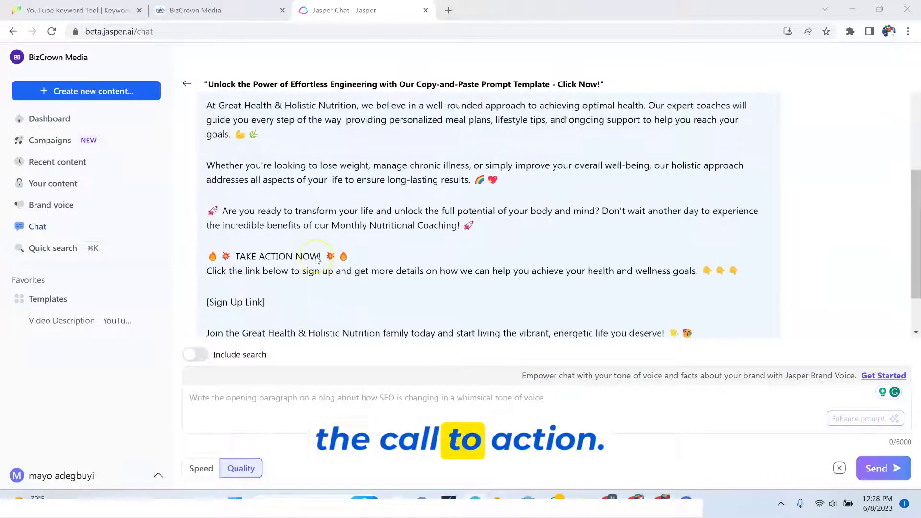
scroll(310, 249, "down", 3)
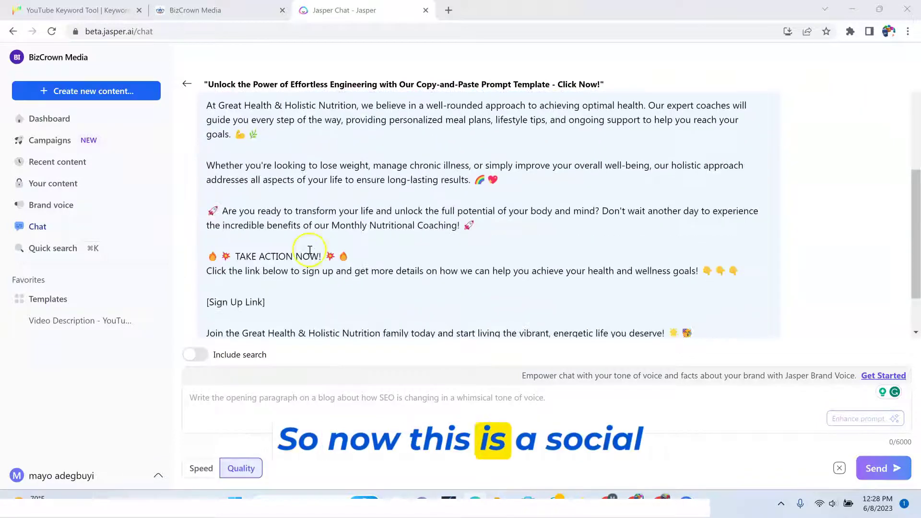
scroll(310, 250, "up", 5)
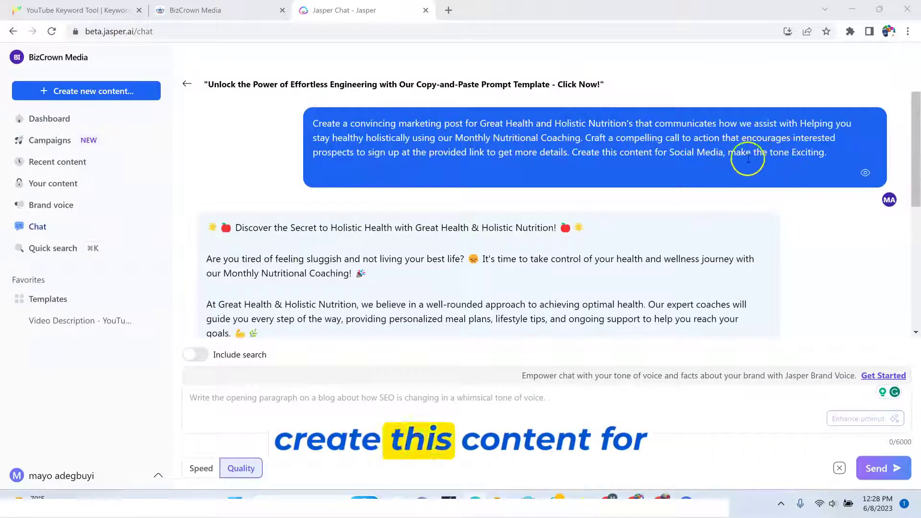
scroll(460, 229, "down", 6)
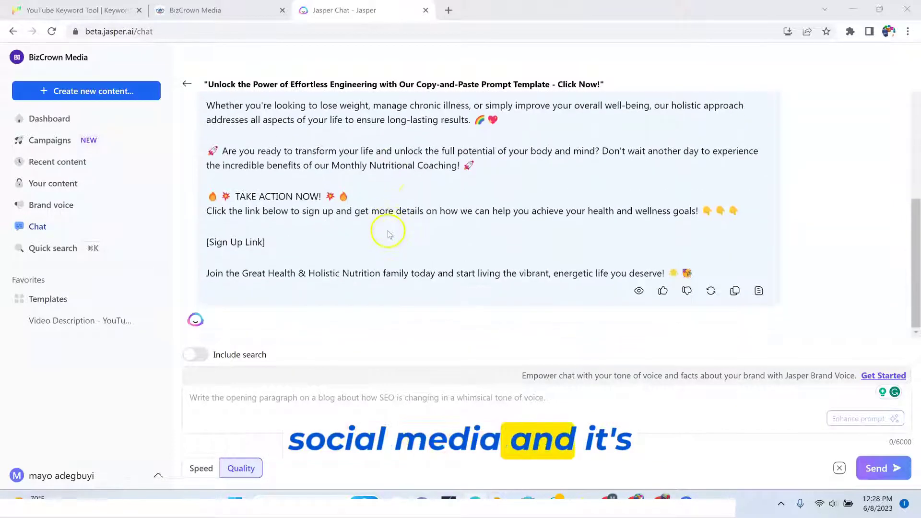
scroll(394, 238, "up", 4)
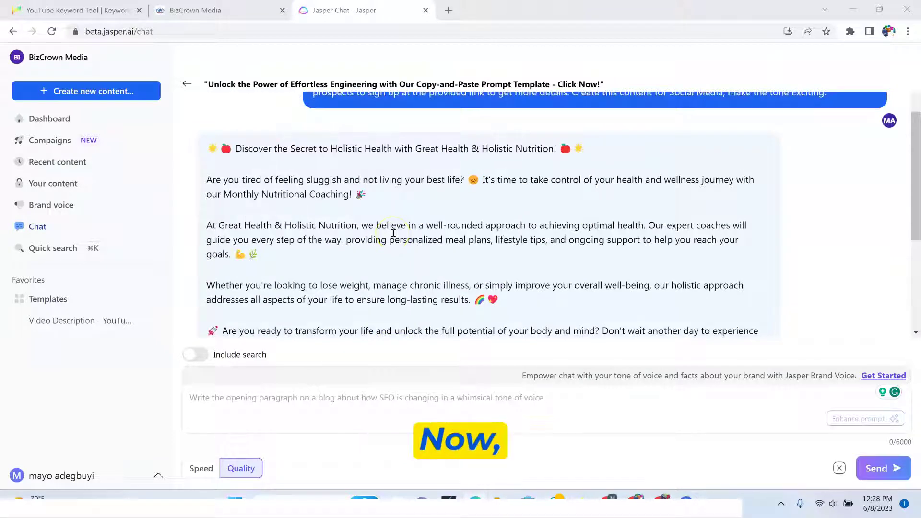
scroll(394, 234, "up", 1)
scroll(394, 233, "down", 5)
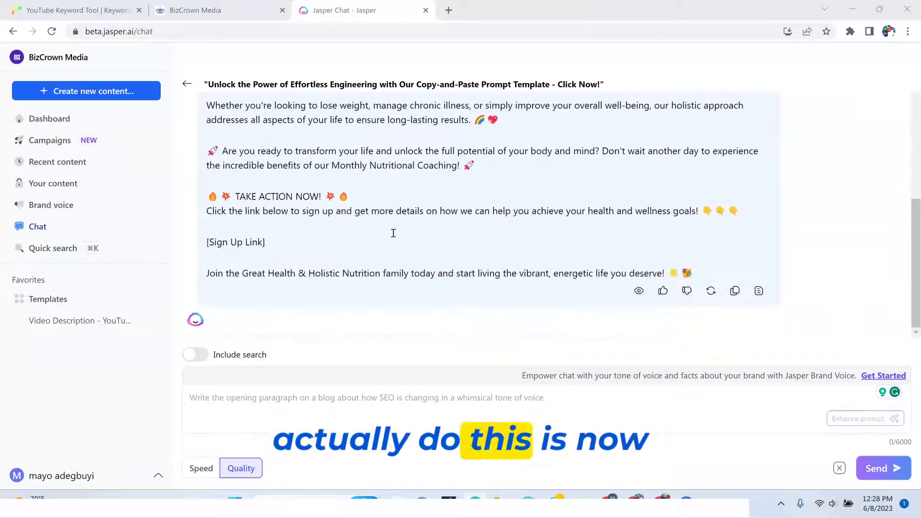
scroll(393, 233, "up", 3)
scroll(578, 286, "down", 3)
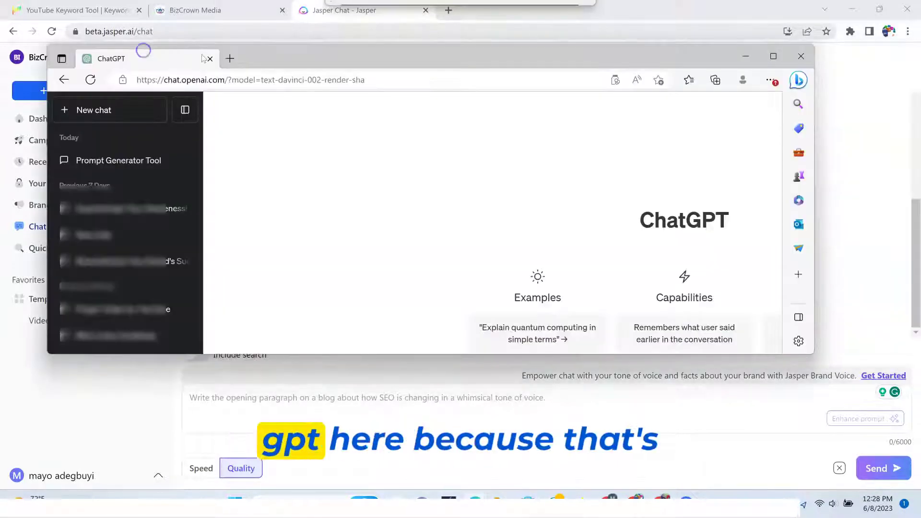
- Paste the prompt into a maximized ChatGPT window, send it, and go back to Jasper
left_click(774, 57)
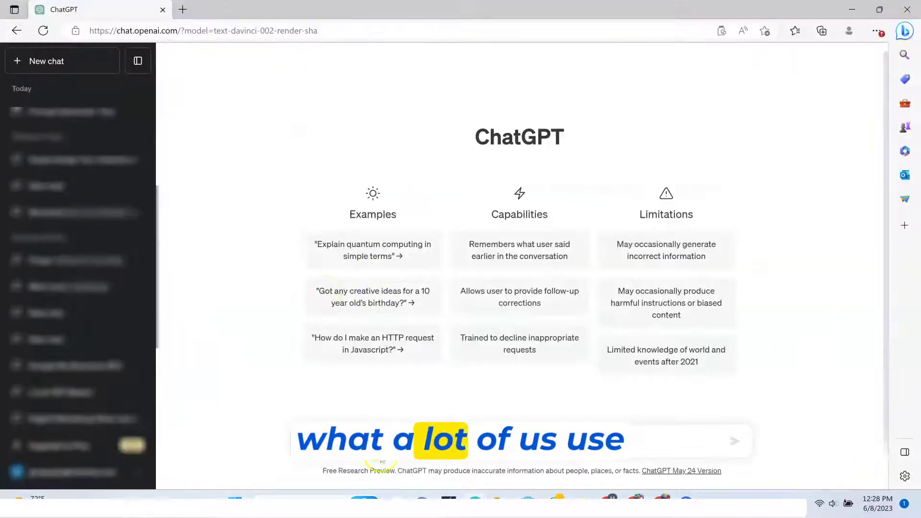
key("ctrl+v")
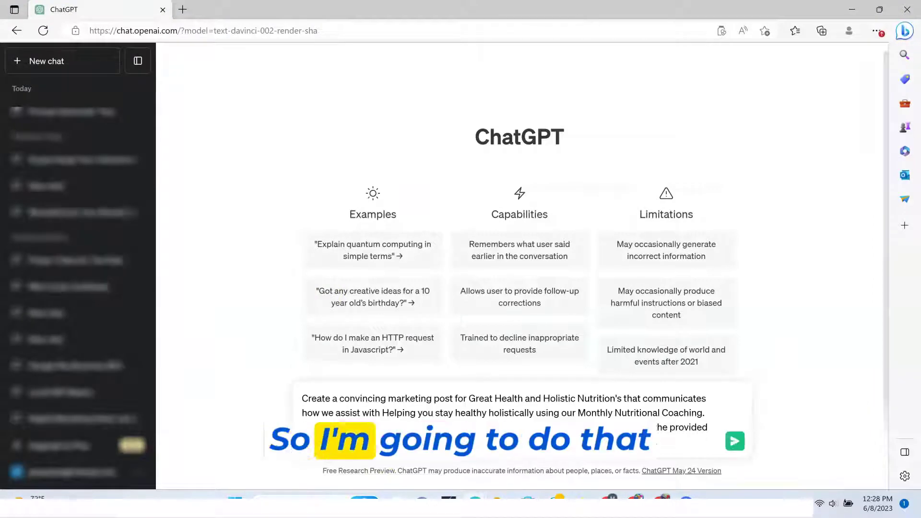
left_click(738, 442)
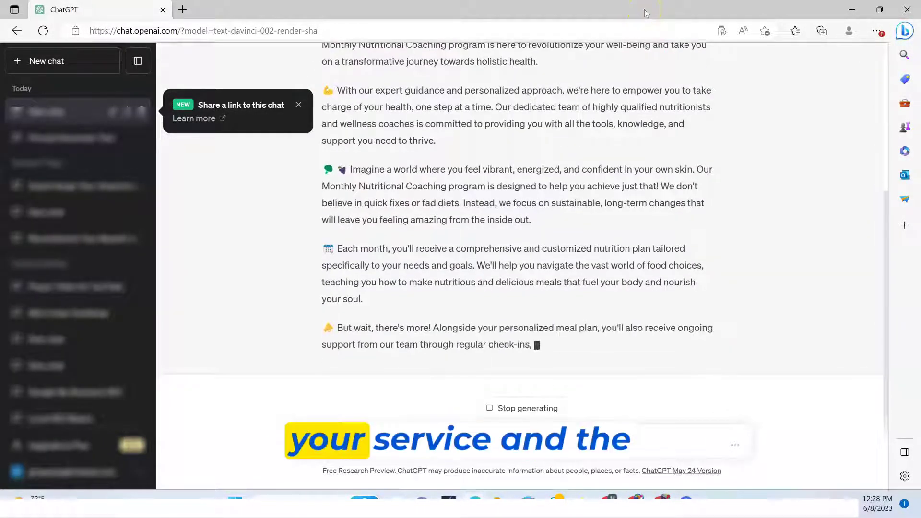
left_click(645, 8)
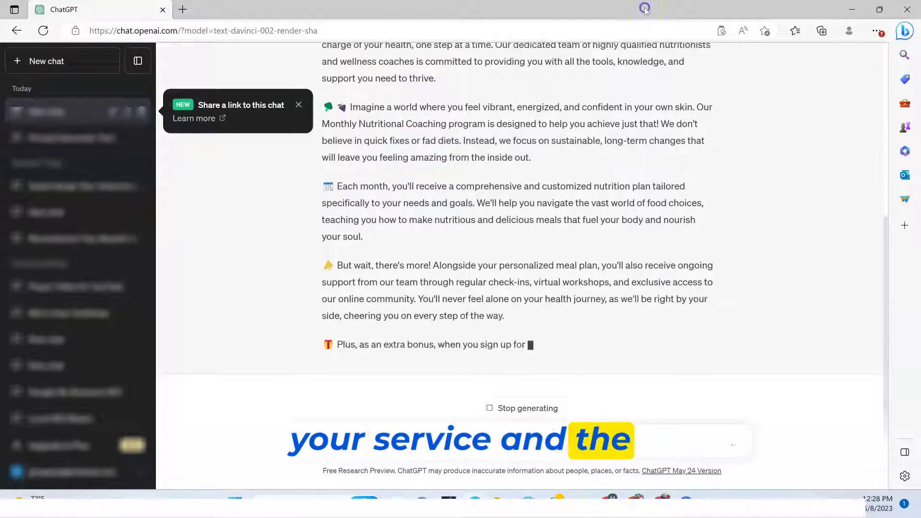